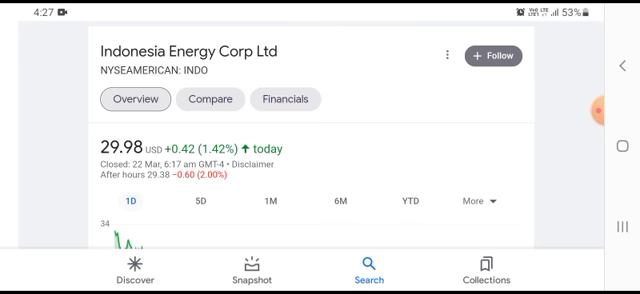
scroll(300, 150, down, 2)
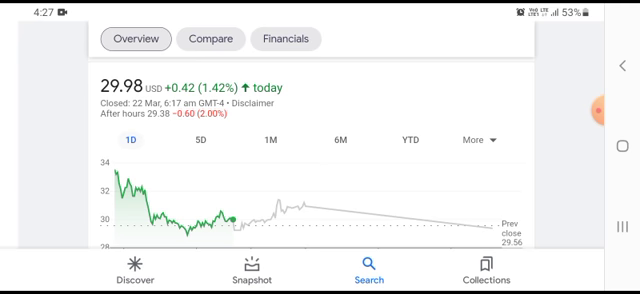
Show INDO's five-day chart and read the 24.50 USD price on 16 March at 14:00.
click(201, 139)
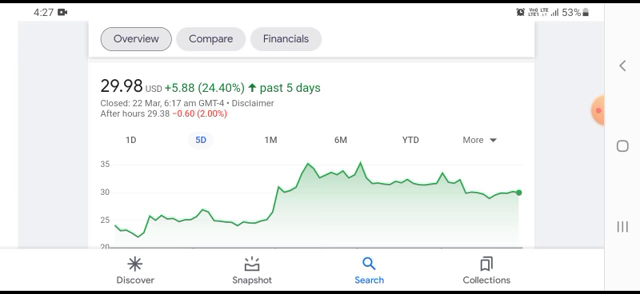
click(249, 222)
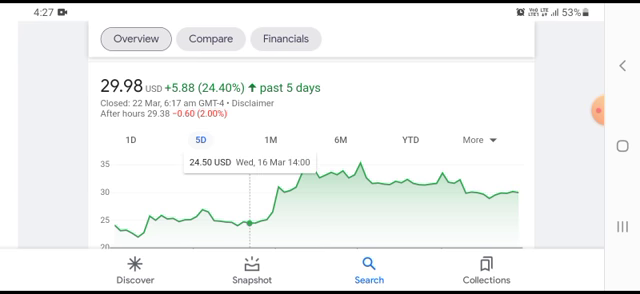